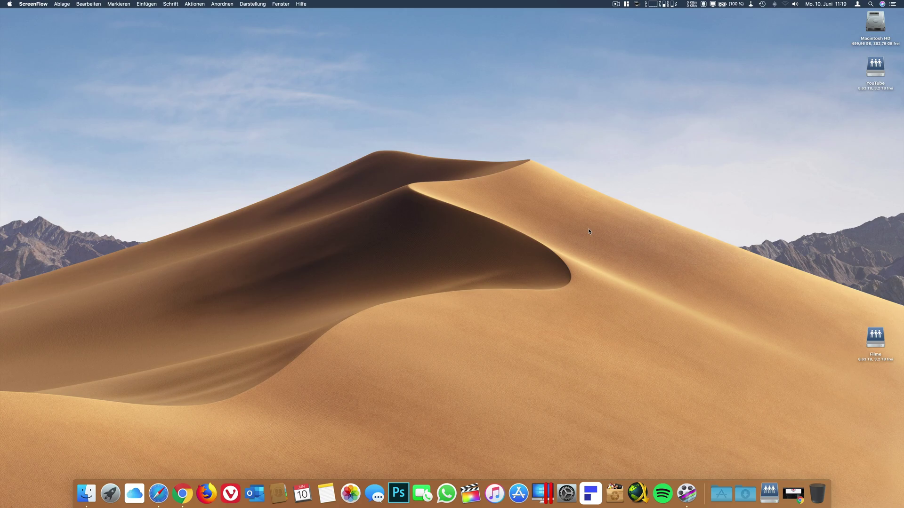
Switch to the UniFi Network controller in Safari, create a zone named Test1 and check its device and client lists
{"action": "left_click", "coordinate": [157, 494]}
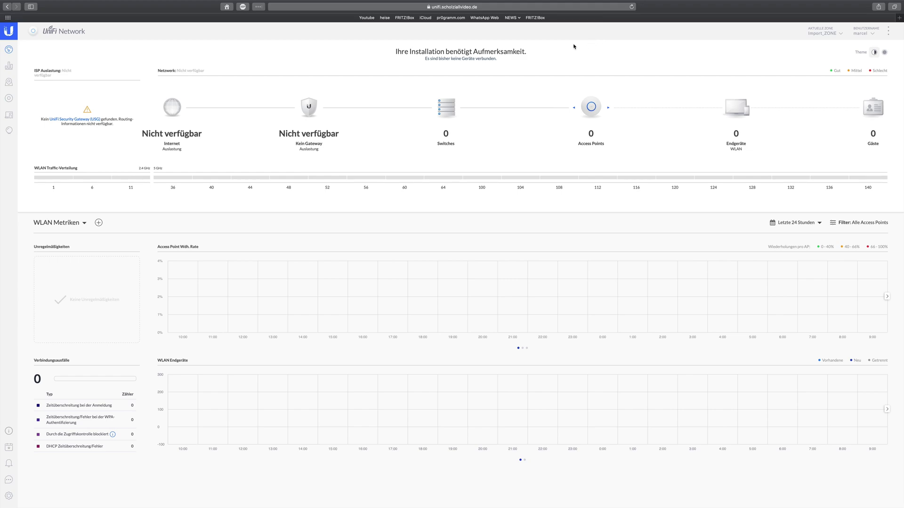
{"action": "left_click", "coordinate": [829, 36]}
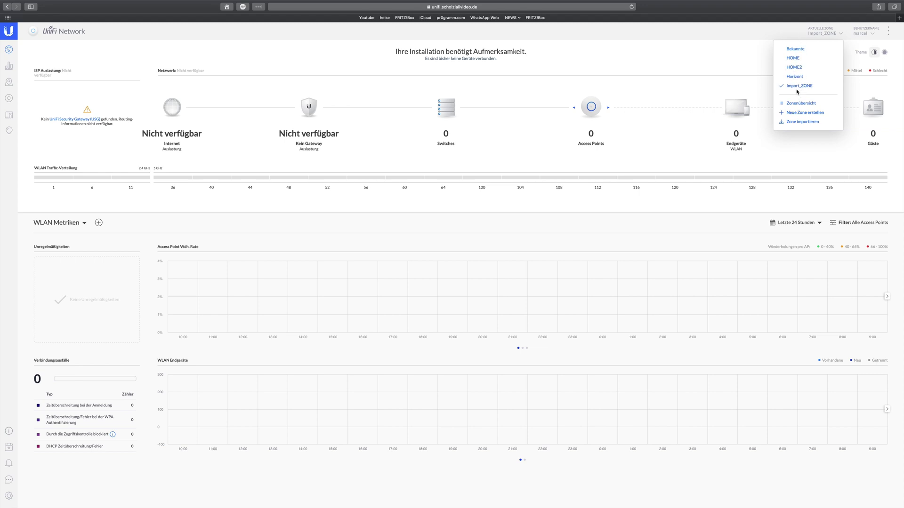
{"action": "left_click", "coordinate": [801, 116]}
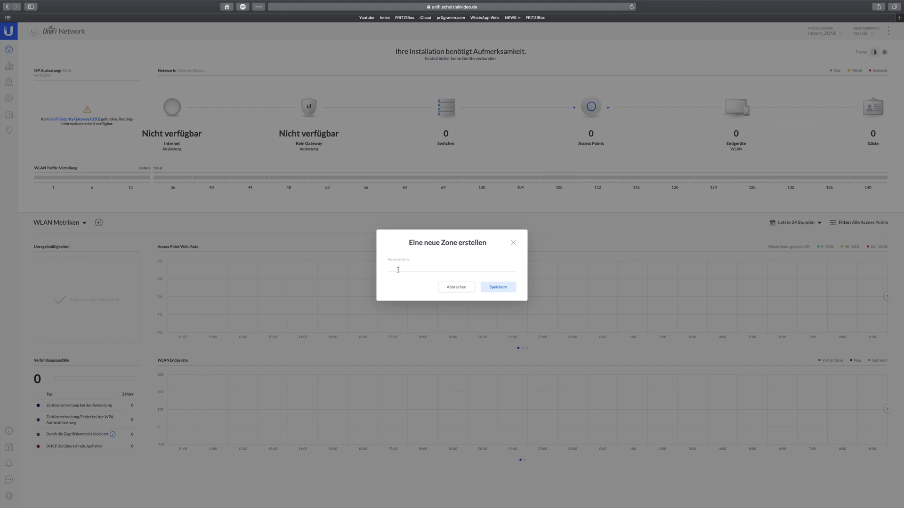
{"action": "type", "text": "Test1"}
{"action": "left_click", "coordinate": [497, 287]}
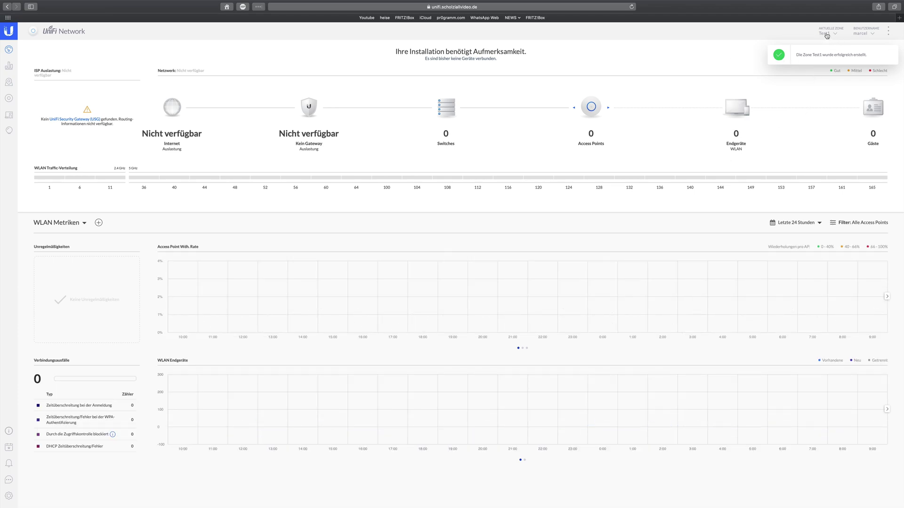
{"action": "left_click", "coordinate": [9, 101]}
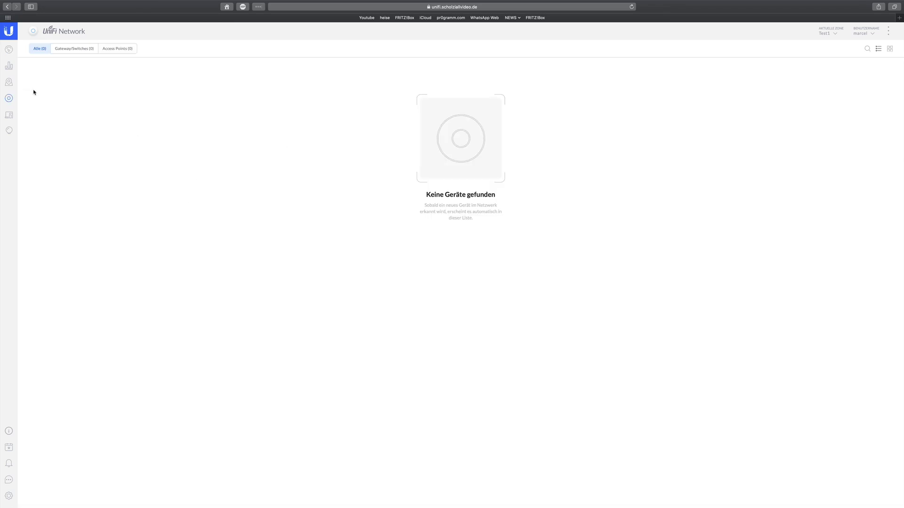
{"action": "left_click", "coordinate": [9, 115]}
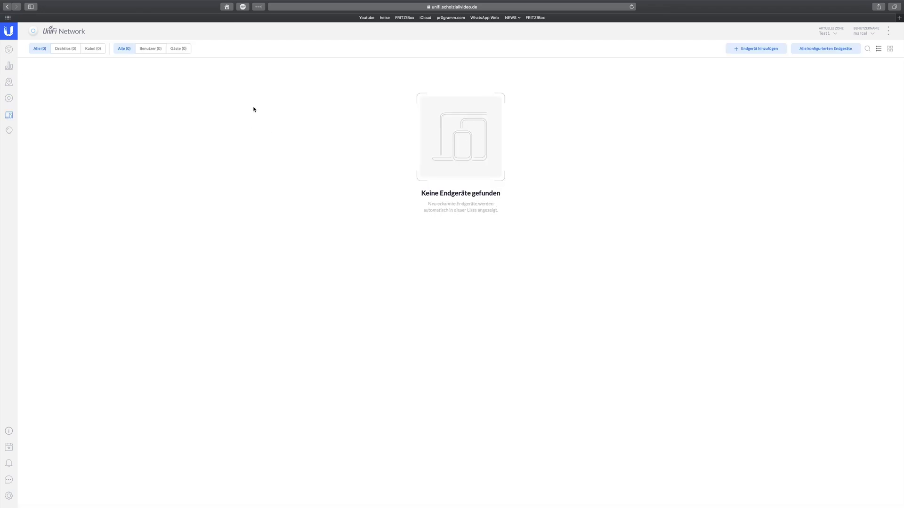
Set the Test1 zone's country to Germany and its time zone to (UTC+02:00) Berlin, and apply the changes
{"action": "left_click", "coordinate": [9, 496]}
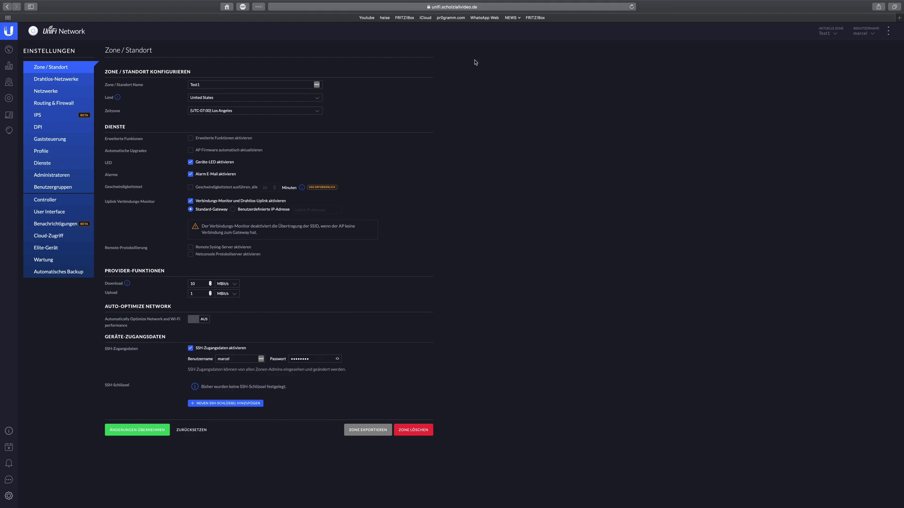
{"action": "left_click", "coordinate": [222, 99]}
{"action": "scroll", "coordinate": [217, 90], "scroll_direction": "up", "scroll_amount": 10}
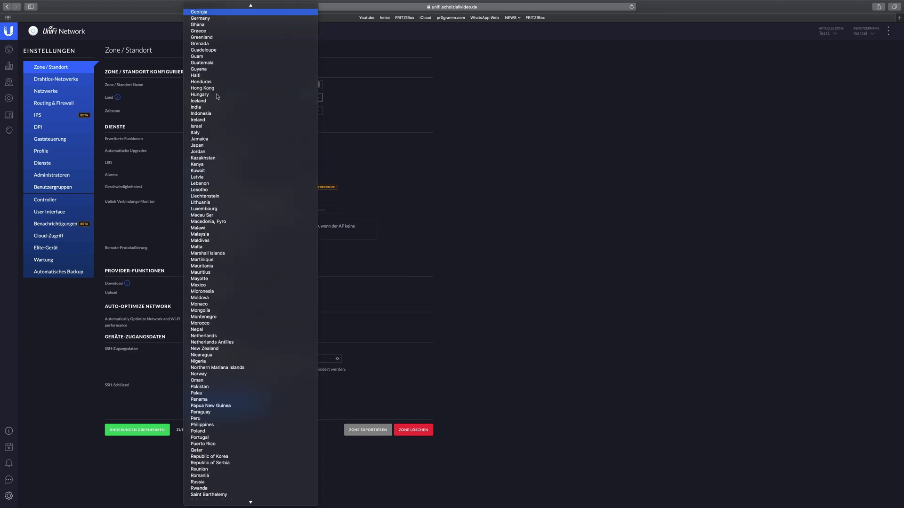
{"action": "left_click", "coordinate": [194, 21]}
{"action": "left_click", "coordinate": [211, 113]}
{"action": "scroll", "coordinate": [231, 132], "scroll_direction": "down", "scroll_amount": 15}
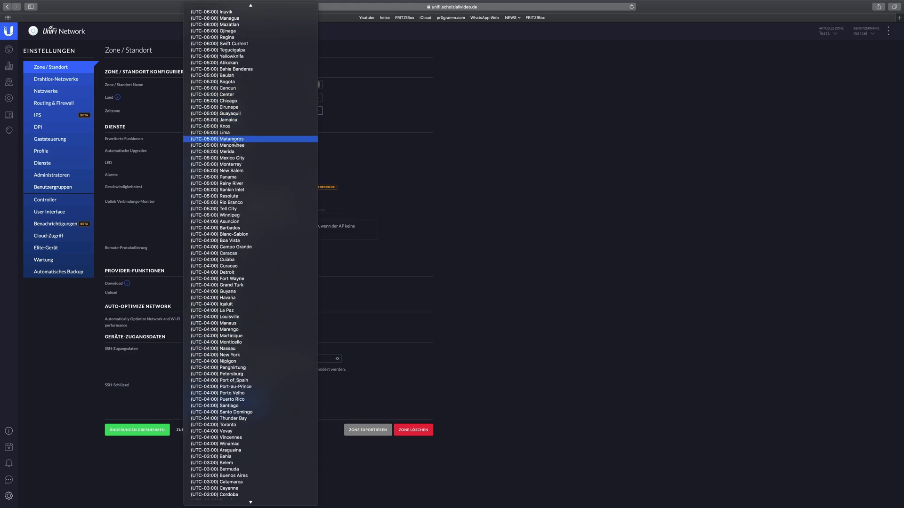
{"action": "scroll", "coordinate": [235, 142], "scroll_direction": "down", "scroll_amount": 10}
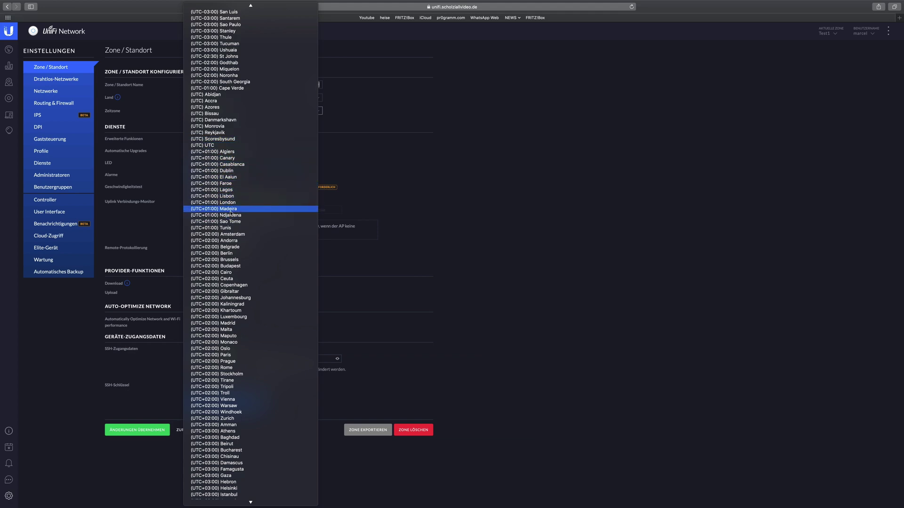
{"action": "left_click", "coordinate": [232, 253]}
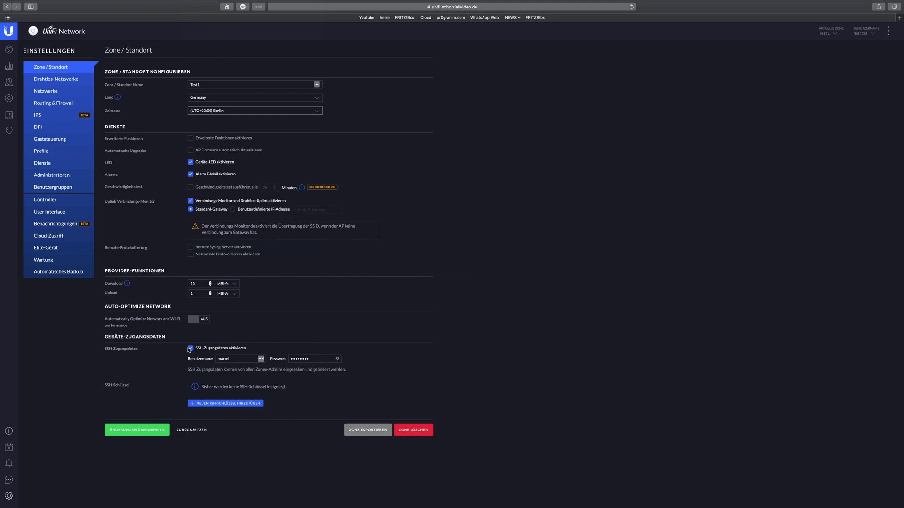
{"action": "left_click", "coordinate": [123, 434]}
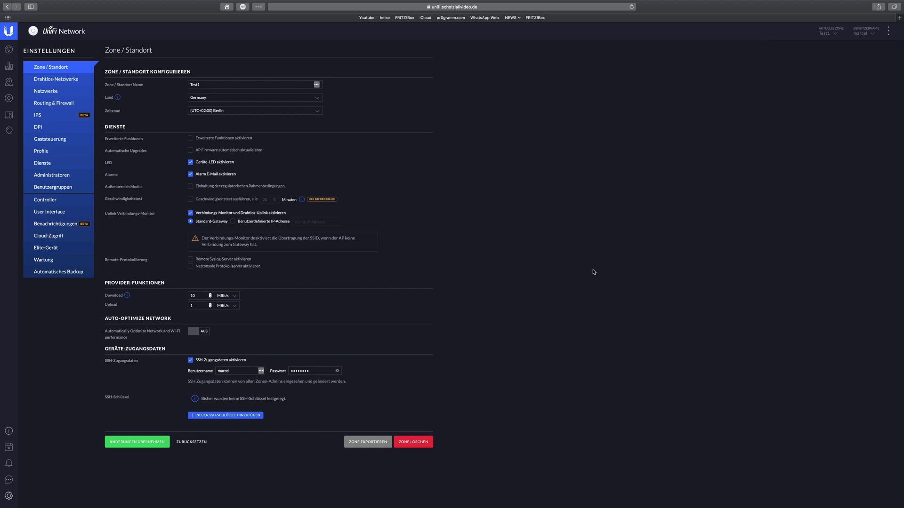
Create an open wireless network with the SSID test1 in the Test1 zone and save it
{"action": "left_click", "coordinate": [65, 79]}
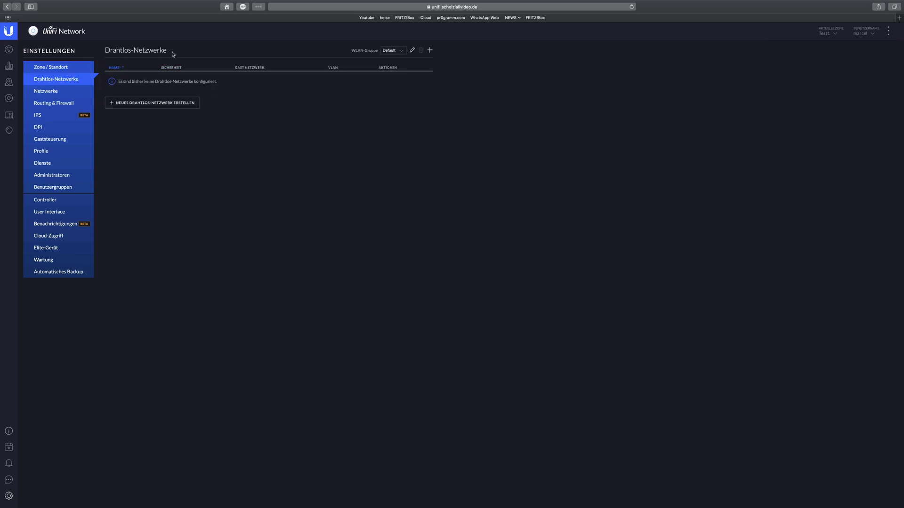
{"action": "left_click", "coordinate": [165, 103]}
{"action": "left_click", "coordinate": [241, 79]}
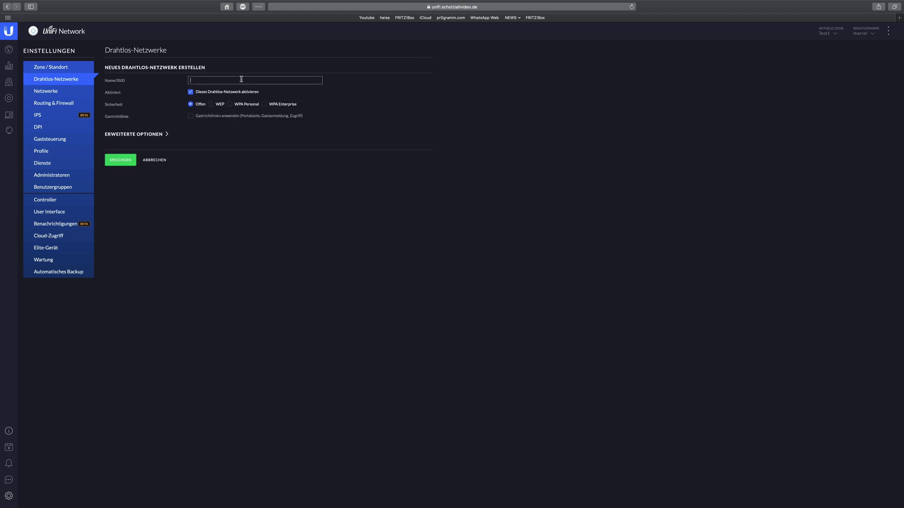
{"action": "type", "text": "test1"}
{"action": "left_click", "coordinate": [120, 160]}
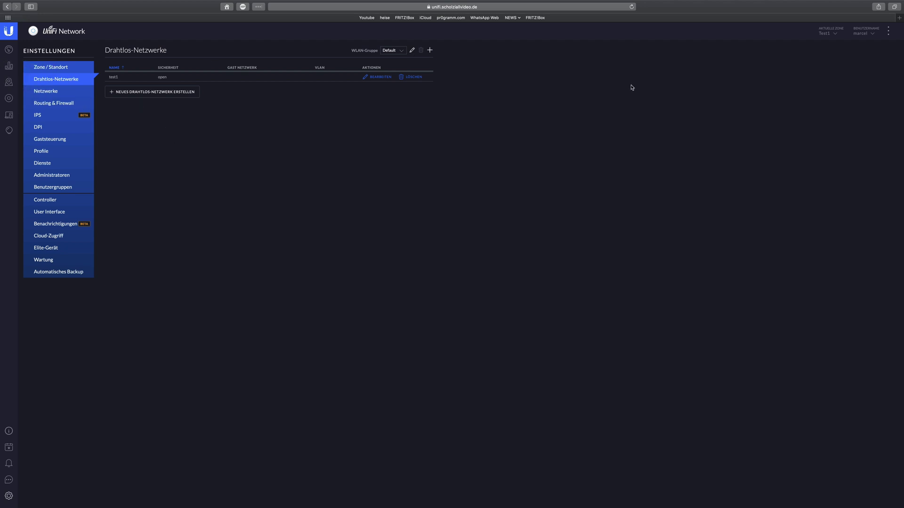
View the device lists of the Test1 and Import_ZONE zones, and switch the current zone to HOME
{"action": "left_click", "coordinate": [8, 98]}
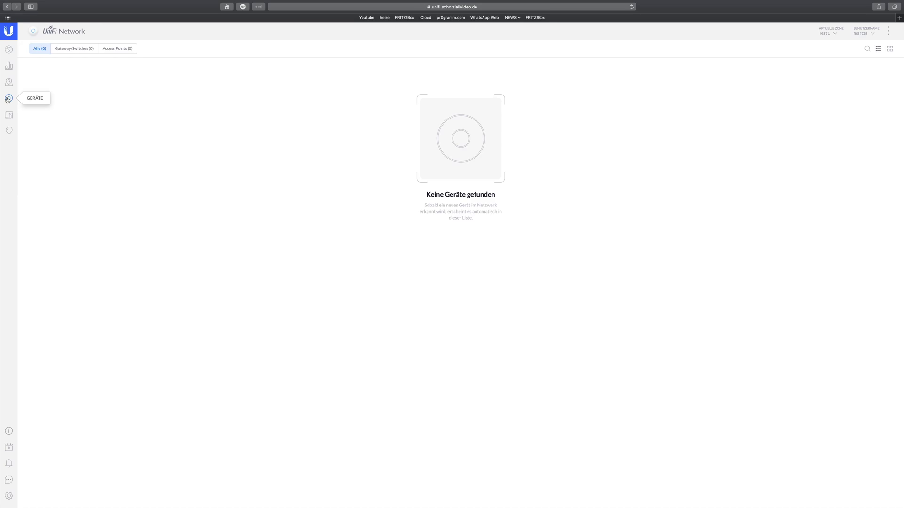
{"action": "left_click", "coordinate": [828, 33]}
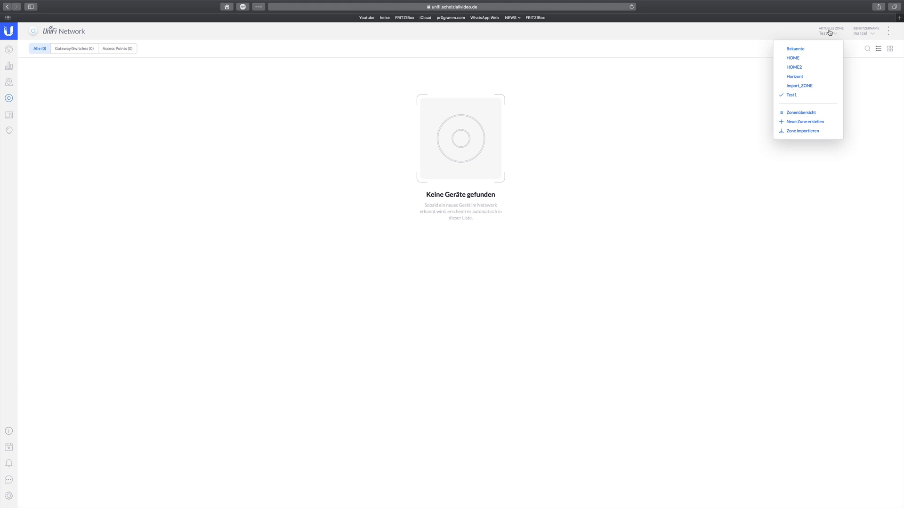
{"action": "left_click", "coordinate": [799, 89]}
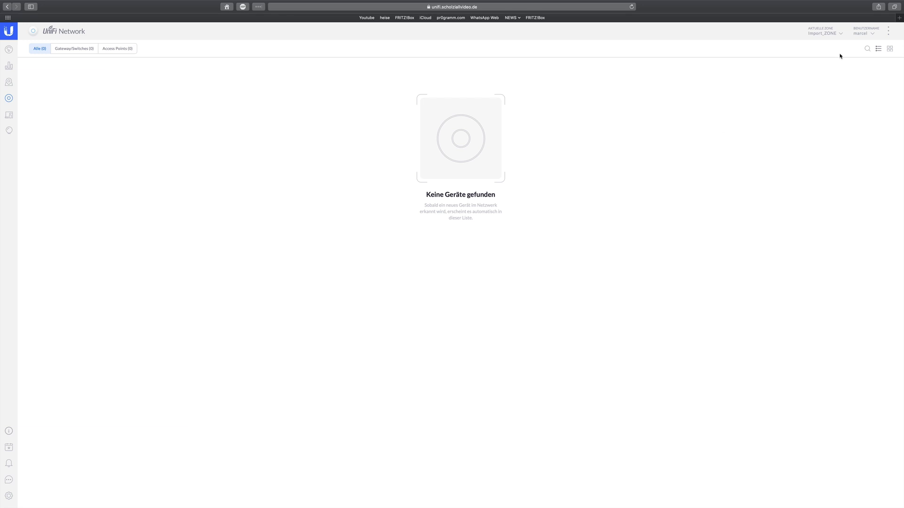
{"action": "left_click", "coordinate": [822, 33]}
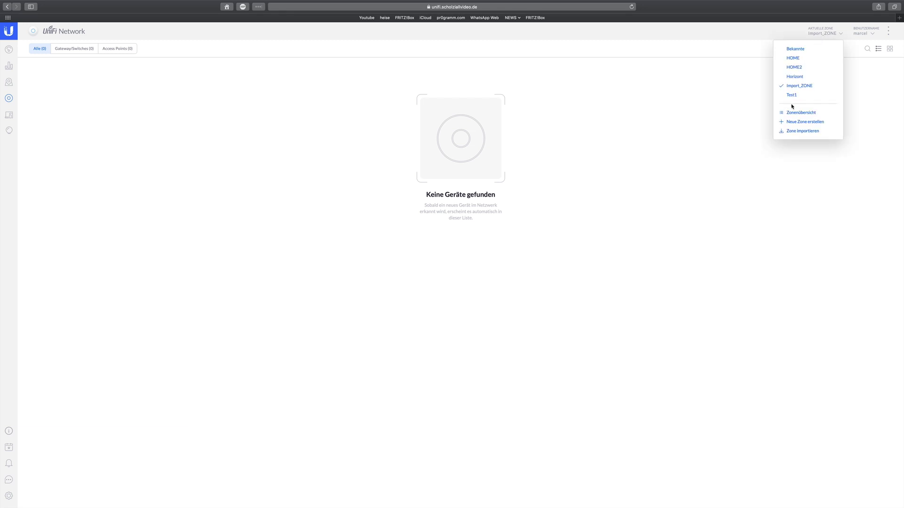
{"action": "left_click", "coordinate": [793, 59]}
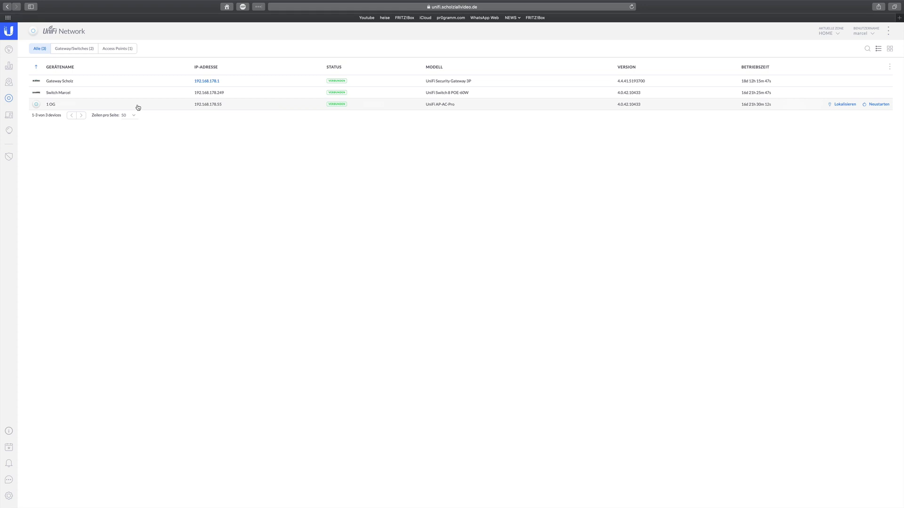
Open the configuration of the access point 1 OG and expand its device management options (Gerät verwalten)
{"action": "left_click", "coordinate": [138, 107]}
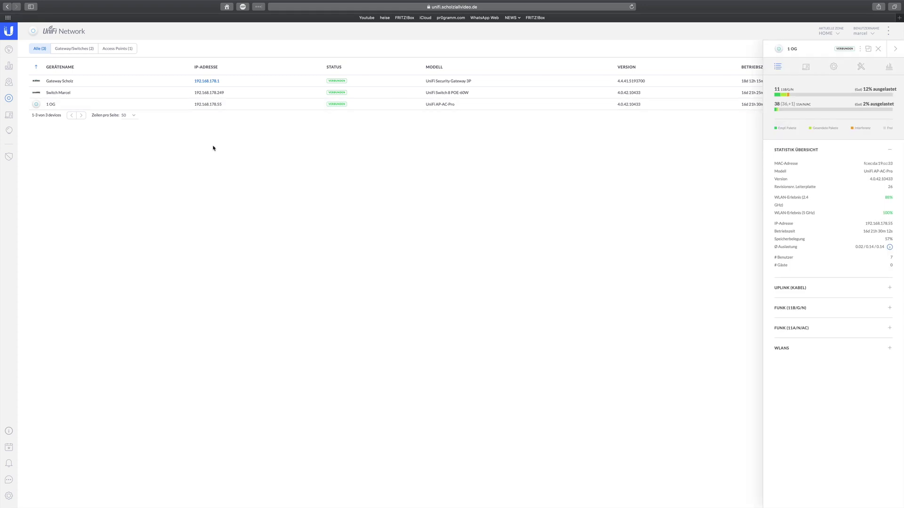
{"action": "left_click", "coordinate": [835, 69]}
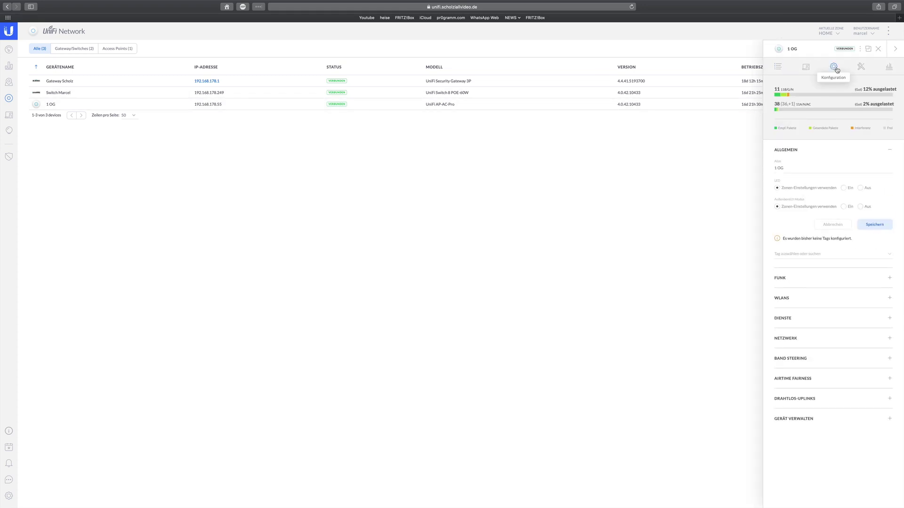
{"action": "left_click", "coordinate": [799, 420]}
{"action": "scroll", "coordinate": [815, 403], "scroll_direction": "down", "scroll_amount": 5}
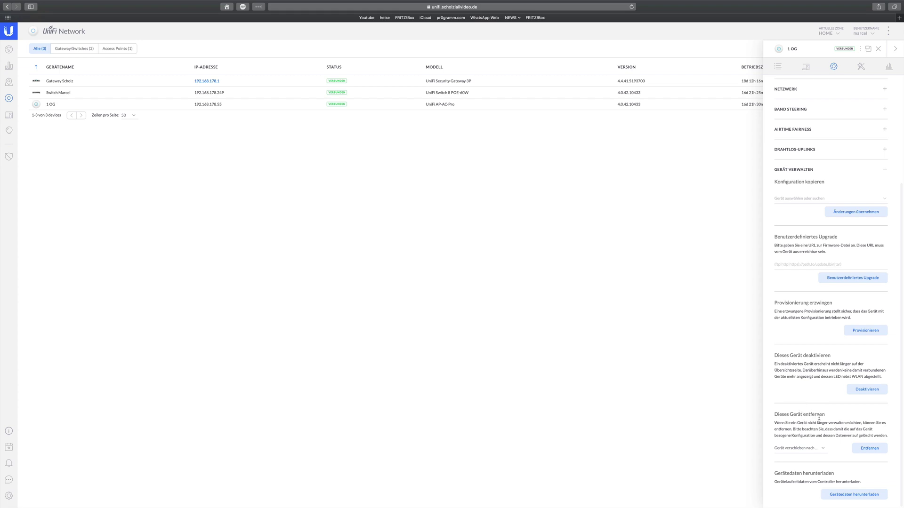
Choose Test1 as the target zone for moving the access point 1 OG, and cancel the move
{"action": "left_click", "coordinate": [799, 449]}
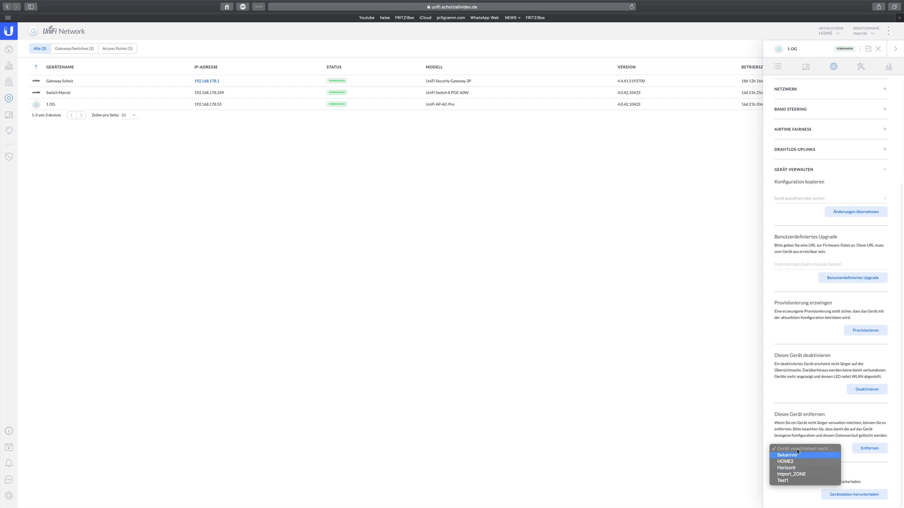
{"action": "left_click", "coordinate": [797, 430]}
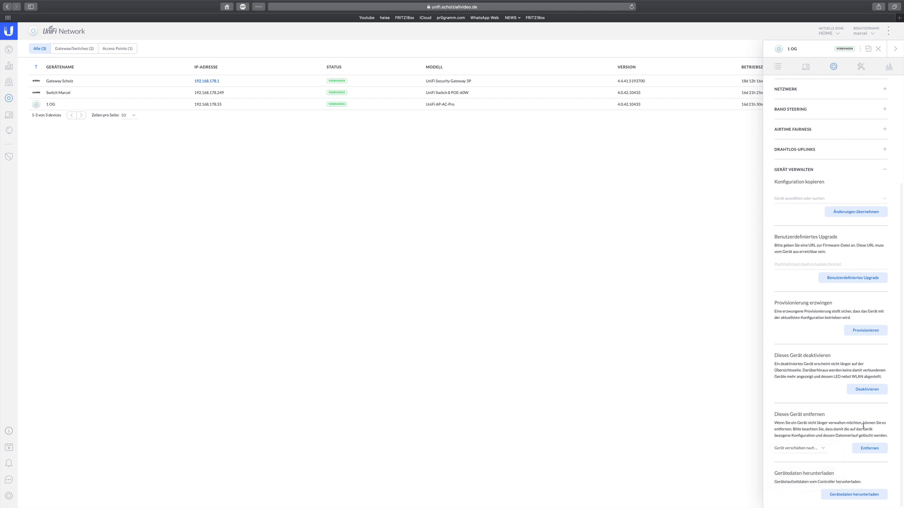
{"action": "left_click", "coordinate": [800, 448]}
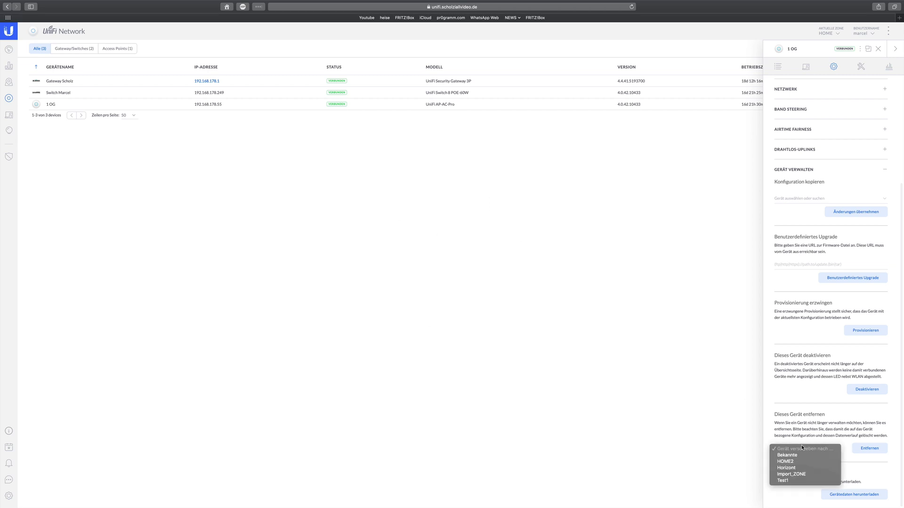
{"action": "left_click", "coordinate": [785, 480]}
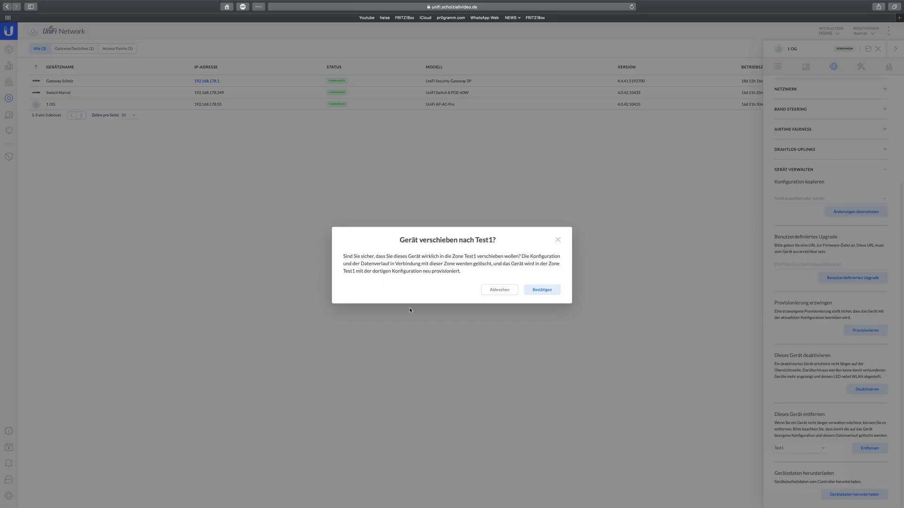
{"action": "left_click", "coordinate": [495, 291]}
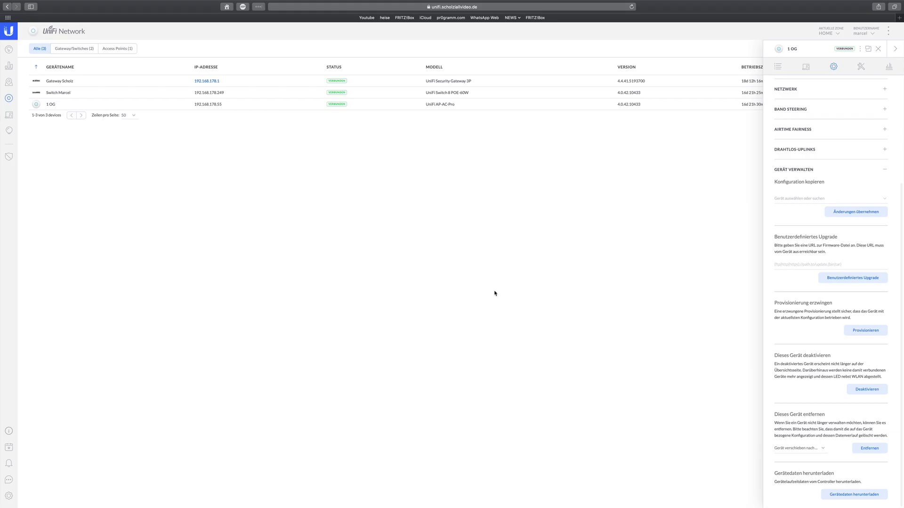